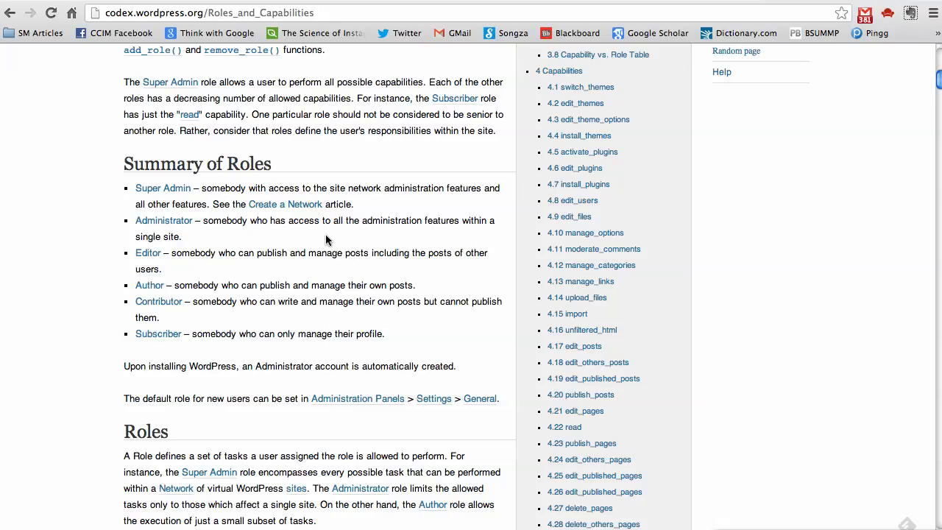
Highlight the Contributor, Editor and Administrator descriptions in the Codex Summary of Roles, each more than once.
drag(390, 346, 122, 161)
click(106, 173)
drag(204, 329, 110, 303)
triple_click(125, 303)
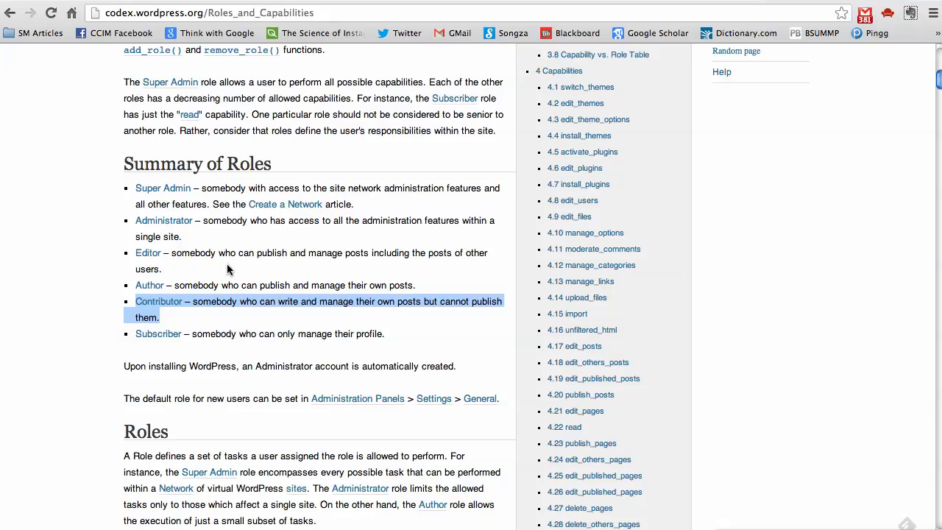
drag(217, 272, 136, 259)
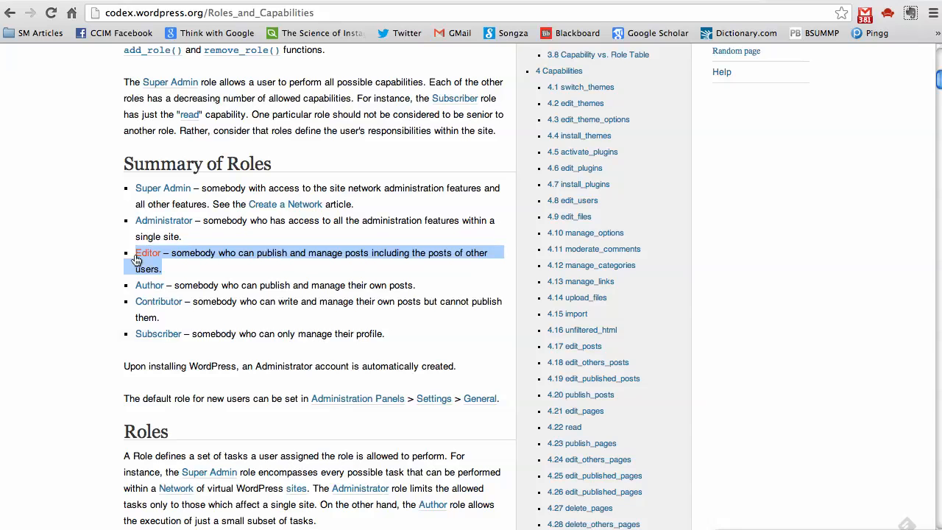
triple_click(123, 221)
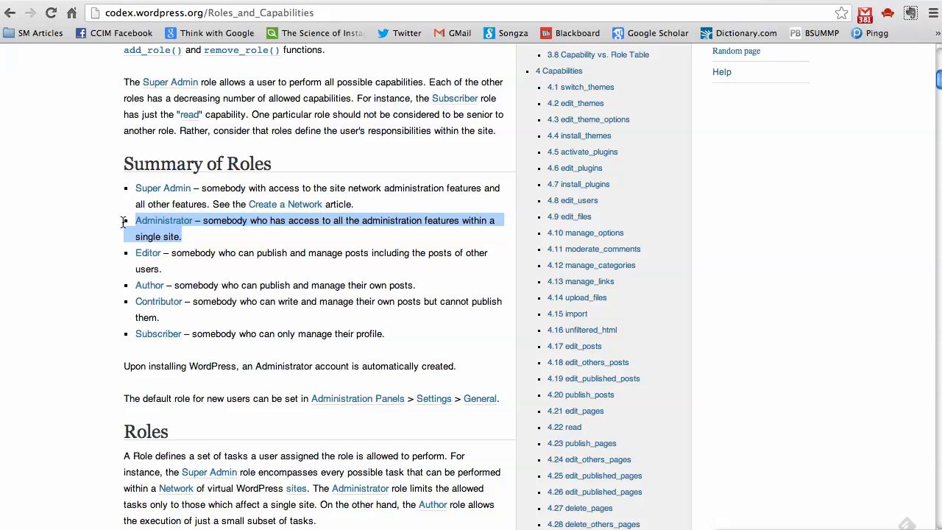
triple_click(147, 309)
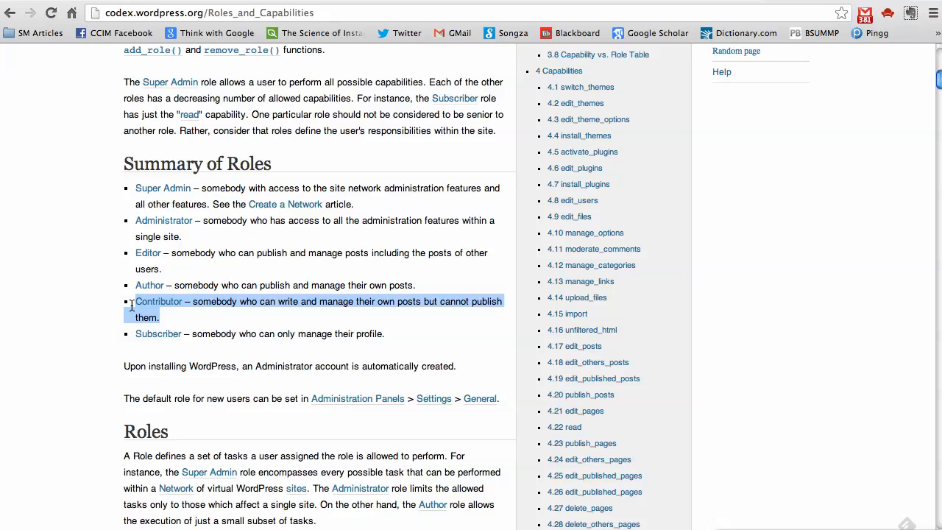
drag(183, 237, 97, 231)
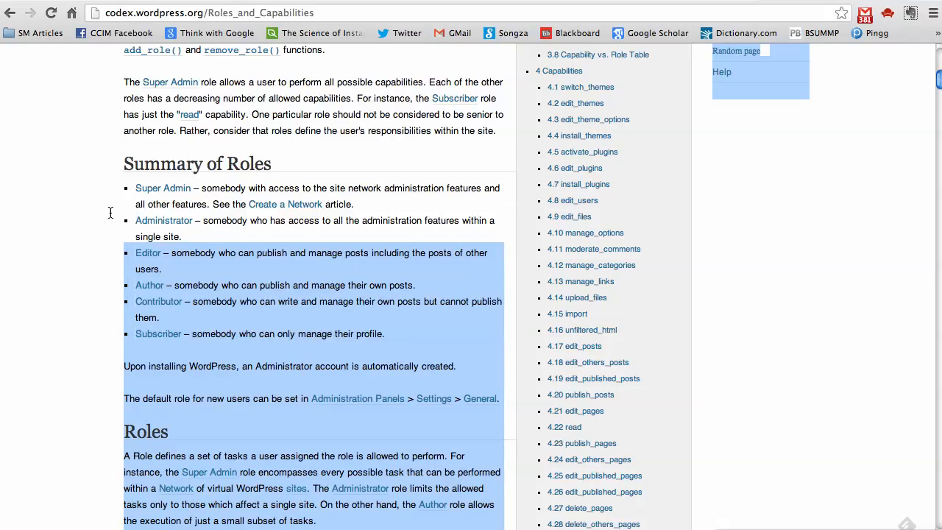
triple_click(127, 220)
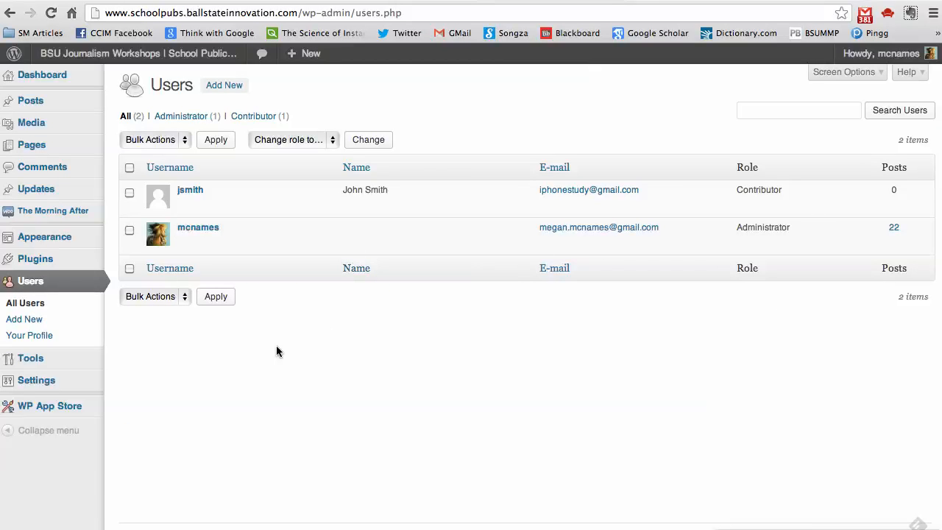
Start a new user on Add New User, entering the username and accepting the suggested e-mail address.
click(217, 88)
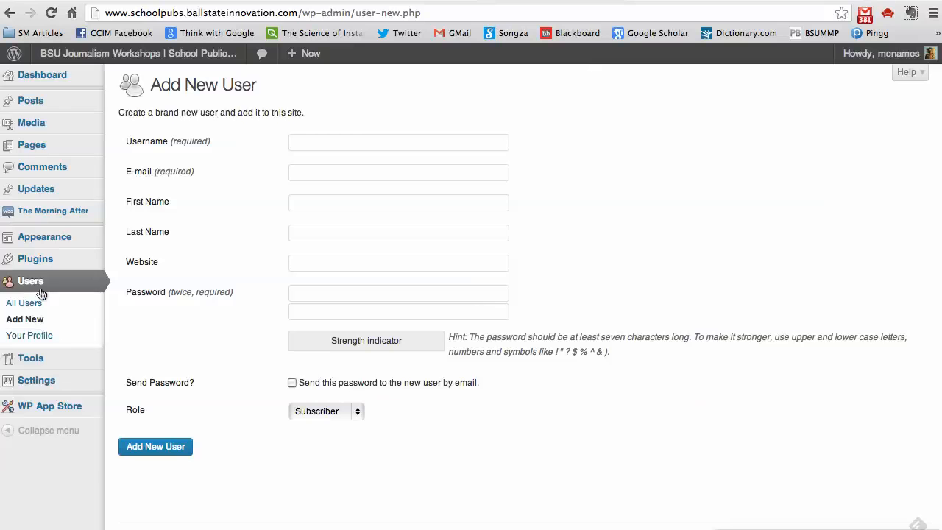
click(348, 140)
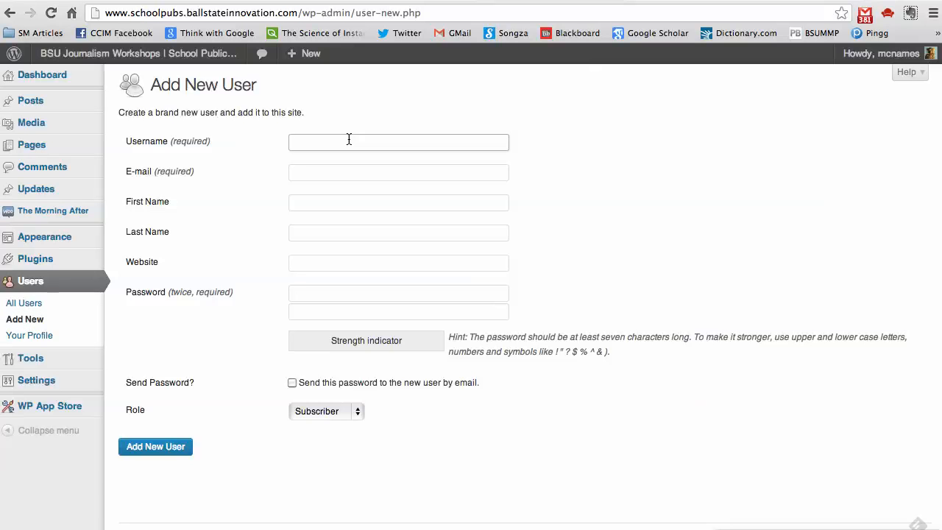
text(B)
key(BackSpace)
text(bbutton)
key(Tab)
text(mcnames)
key(BackSpace)
key(Down)
key(Return)
Fill in the user's first and last name, a strong password twice, and enable e-mailing the password.
key(Tab)
text(Benjamin)
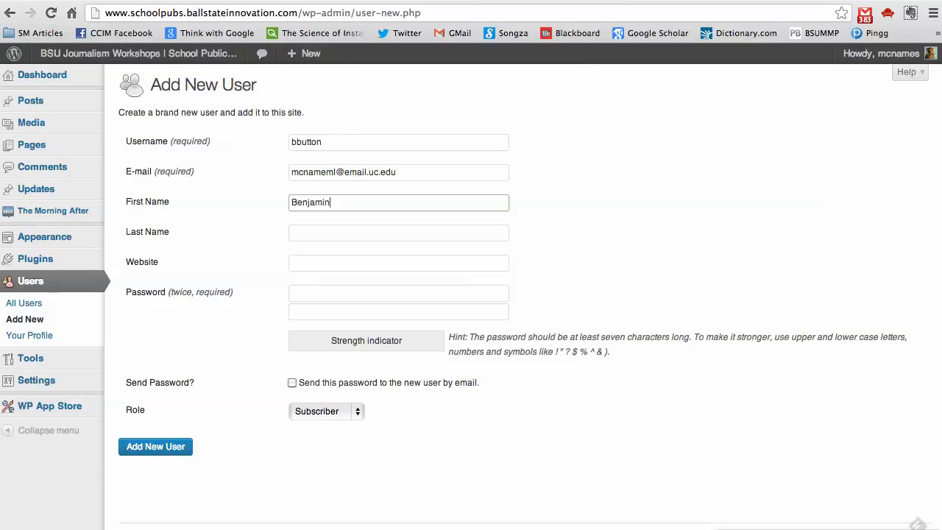
key(Tab)
text(Button)
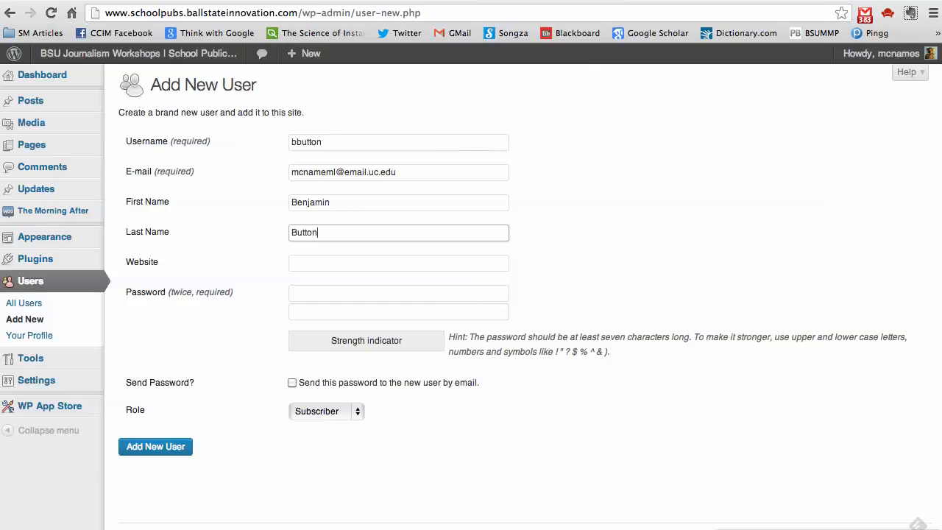
key(Tab)
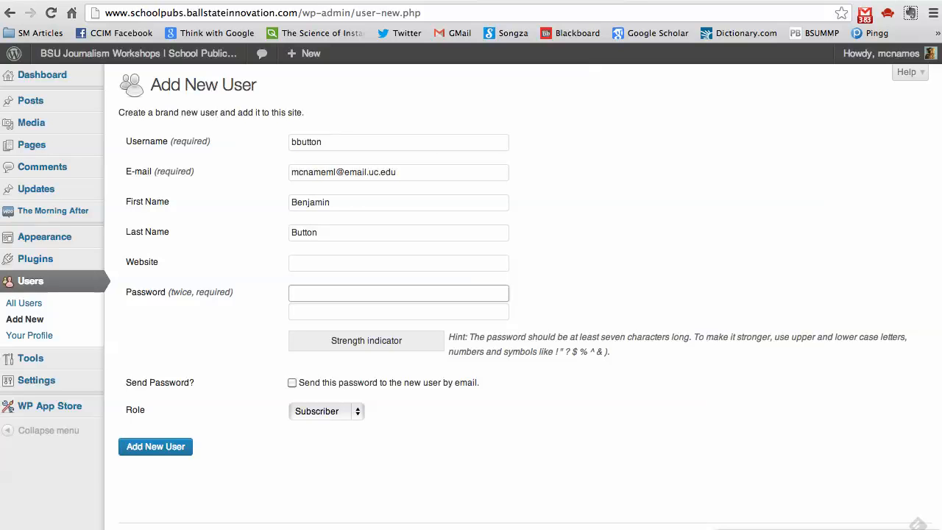
text(••••••••••••)
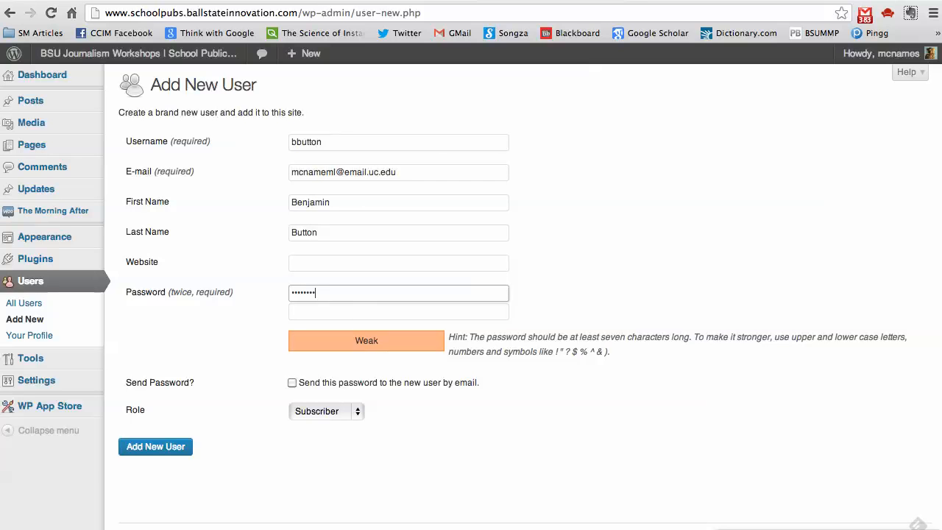
key(Tab)
text(••••••••••••)
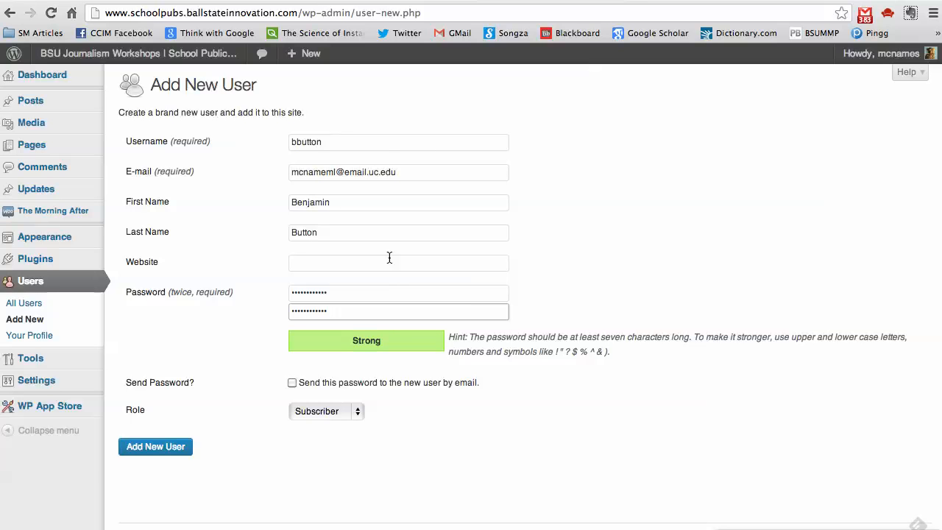
click(293, 383)
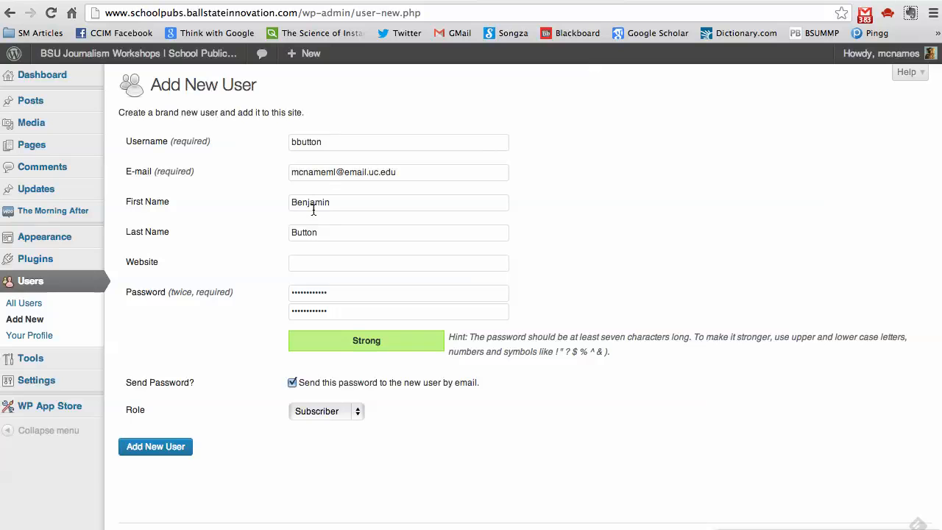
Give the new user the Contributor role and add the account.
drag(412, 173, 273, 176)
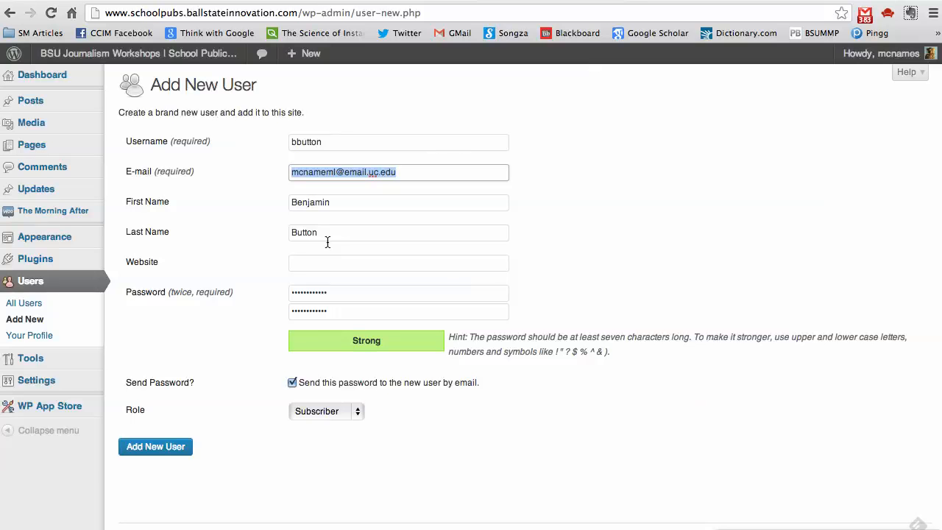
click(324, 411)
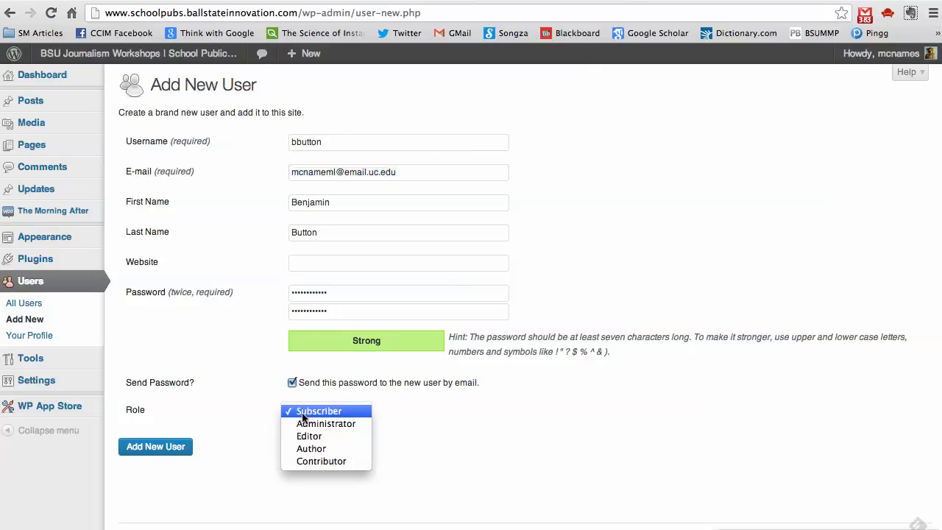
click(308, 460)
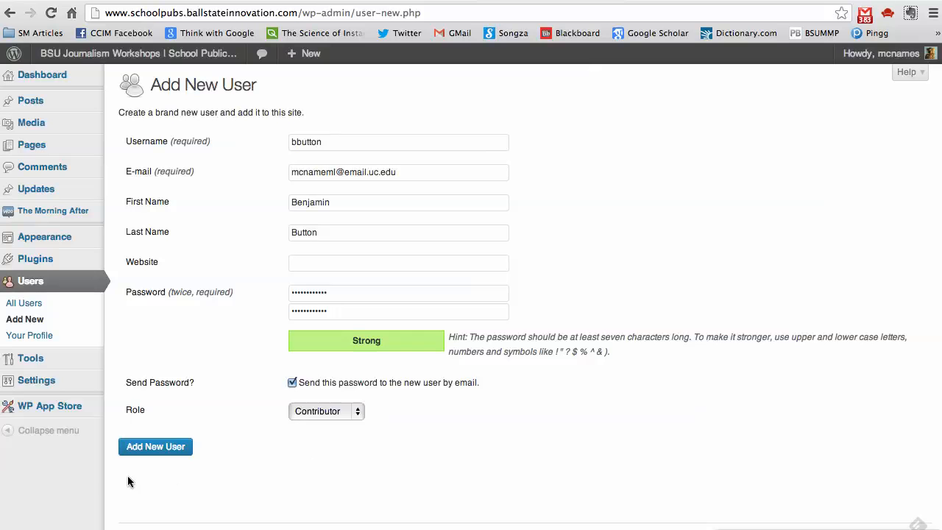
click(165, 448)
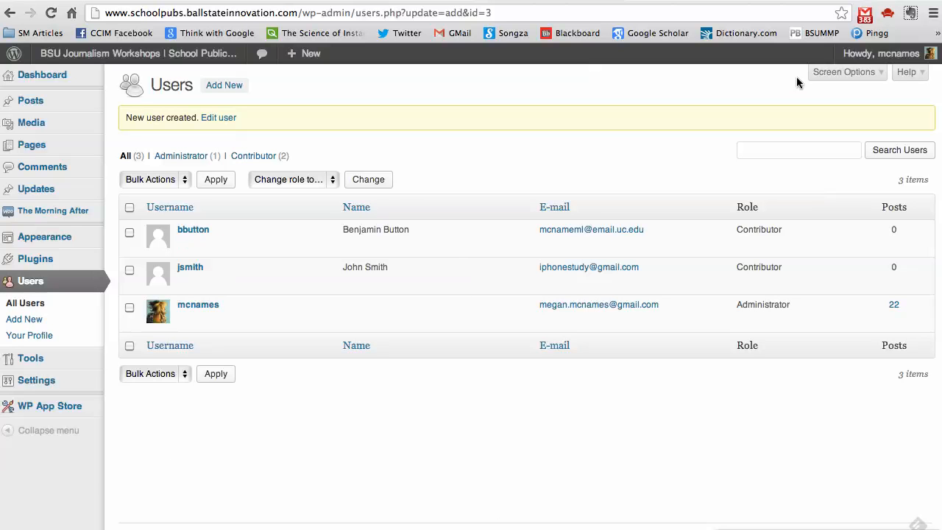
click(879, 57)
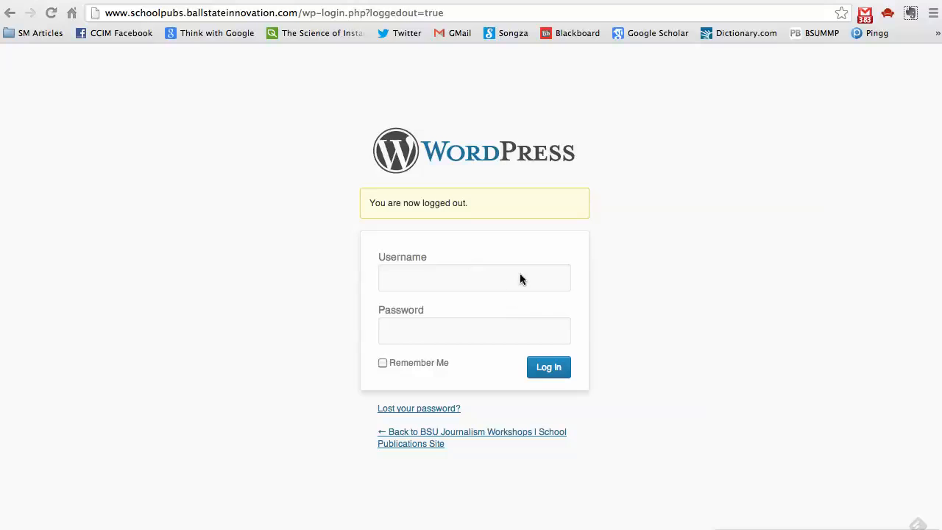
Log in with the new contributor's username and password.
click(521, 275)
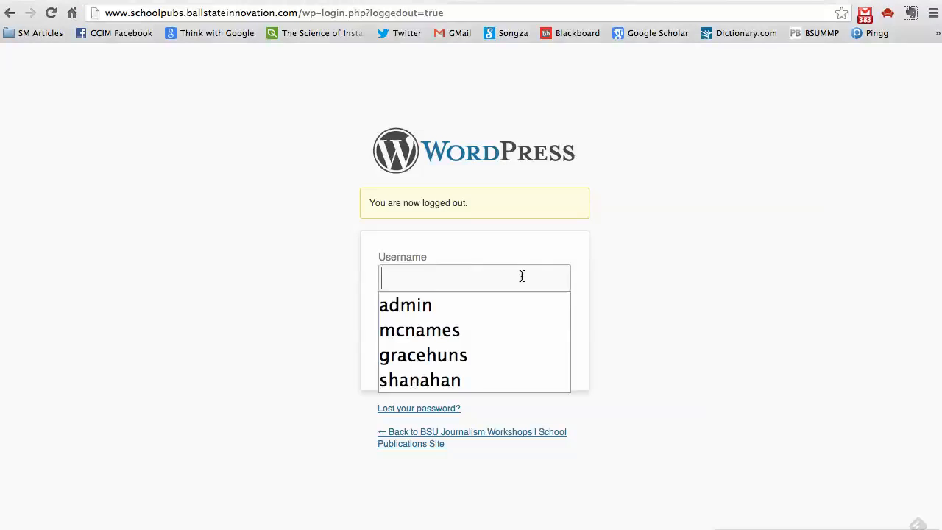
text(bbutton)
key(Tab)
text(p***********)
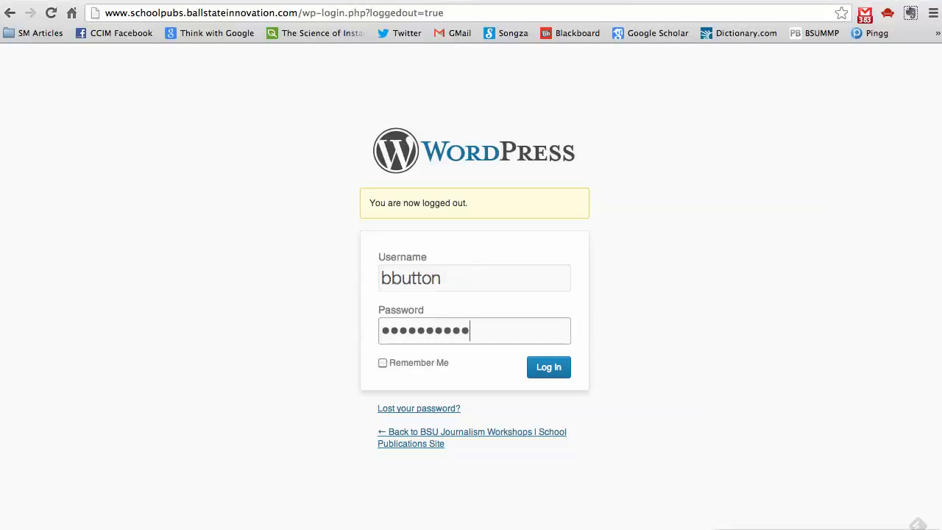
click(541, 367)
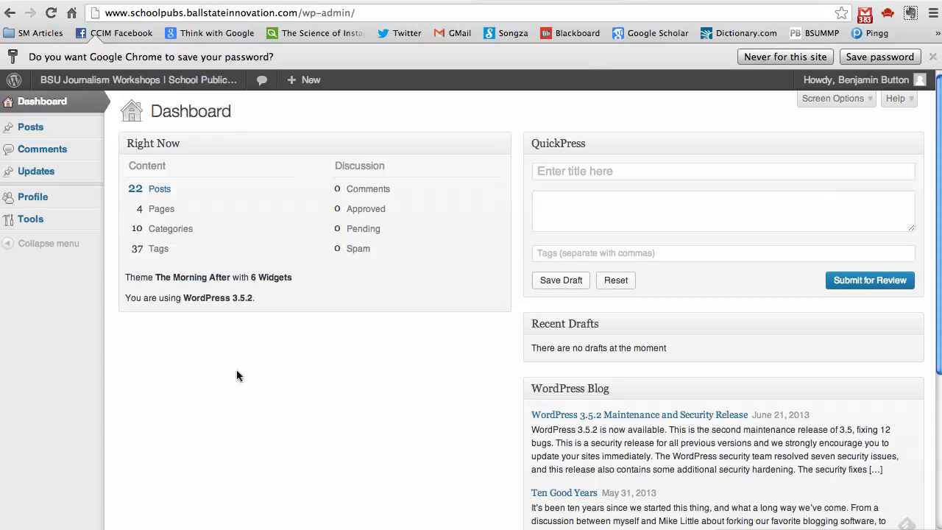
Look over the empty Comments page and its bulk actions, then go to the Updates list.
mouse_move(53, 131)
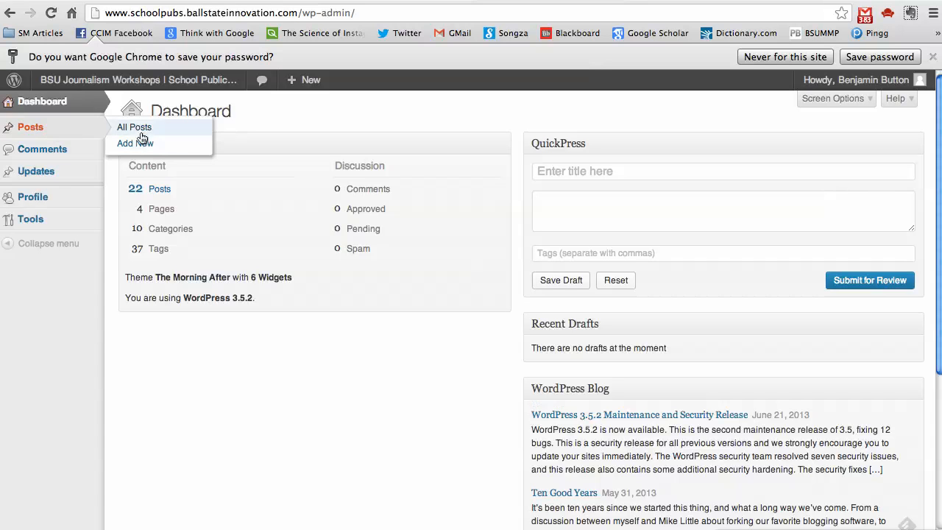
click(66, 161)
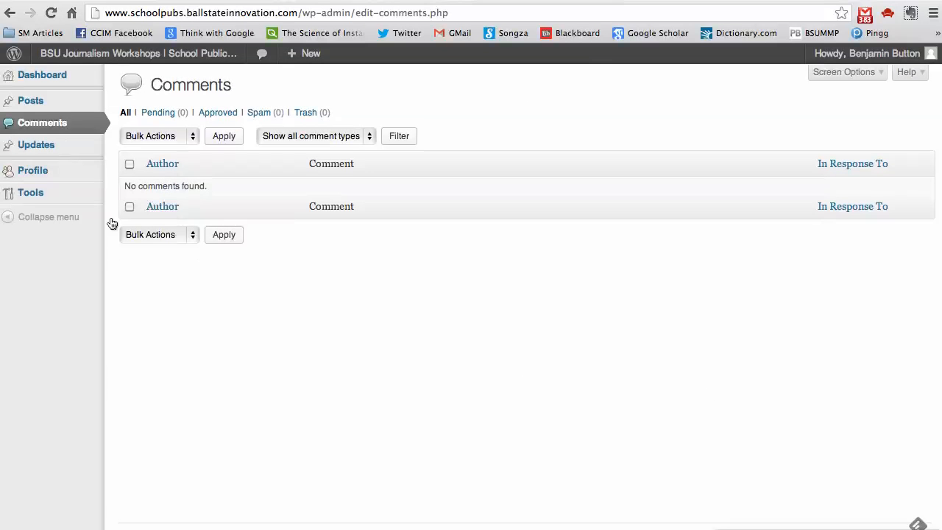
click(193, 138)
click(535, 111)
click(56, 144)
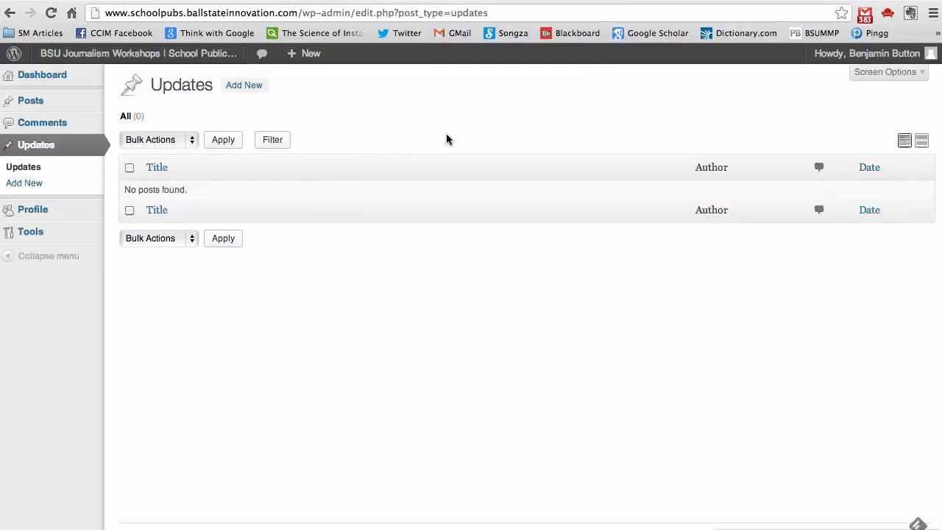
Enter 'A profile. Maybe a sentence or two.' as Biographical Info and update the profile.
click(76, 211)
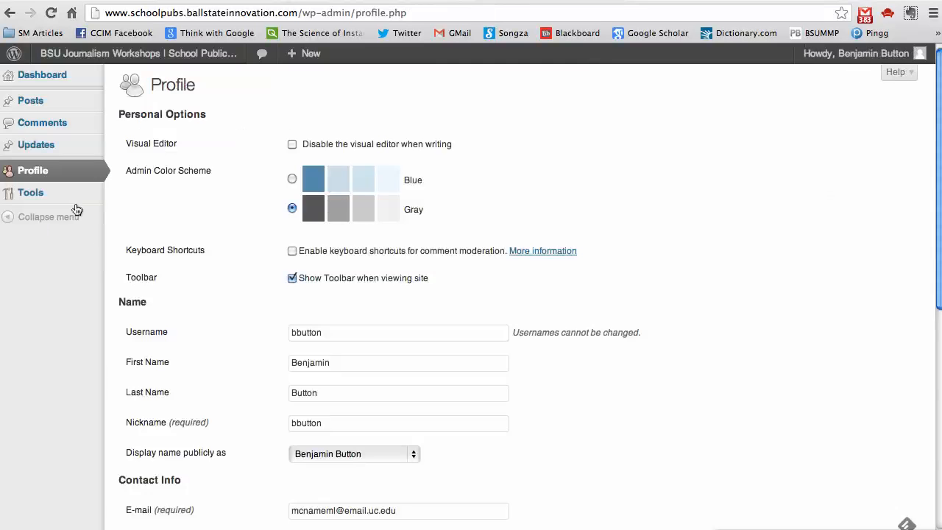
drag(931, 105, 888, 272)
click(578, 403)
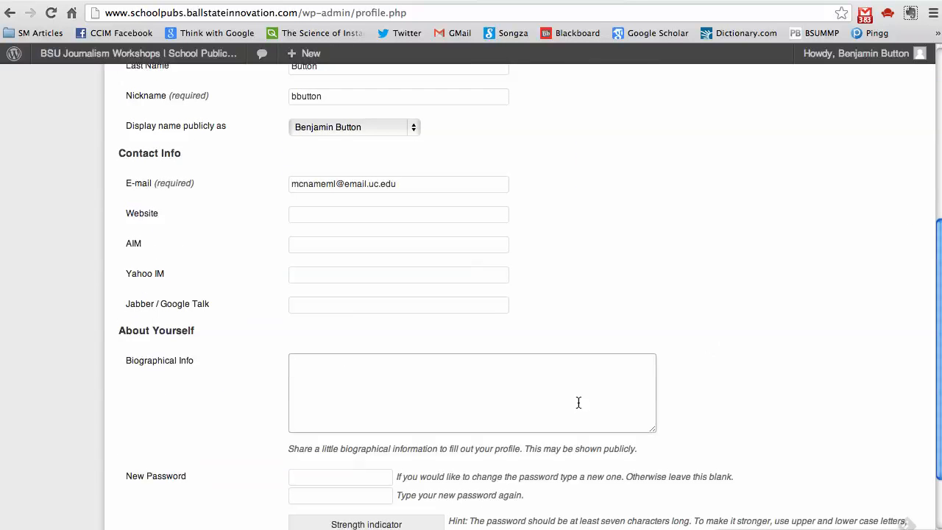
text(A profile. Maybe a sentence or two.)
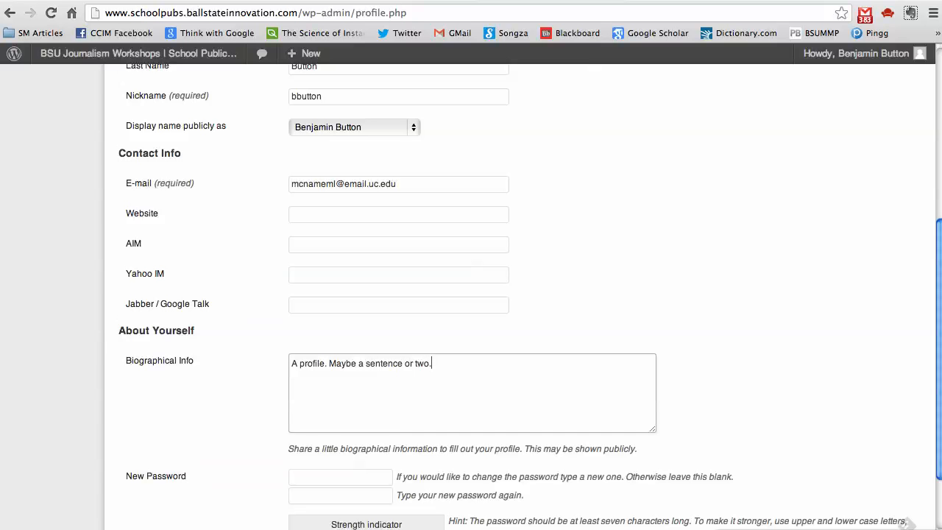
drag(931, 286, 933, 375)
click(173, 479)
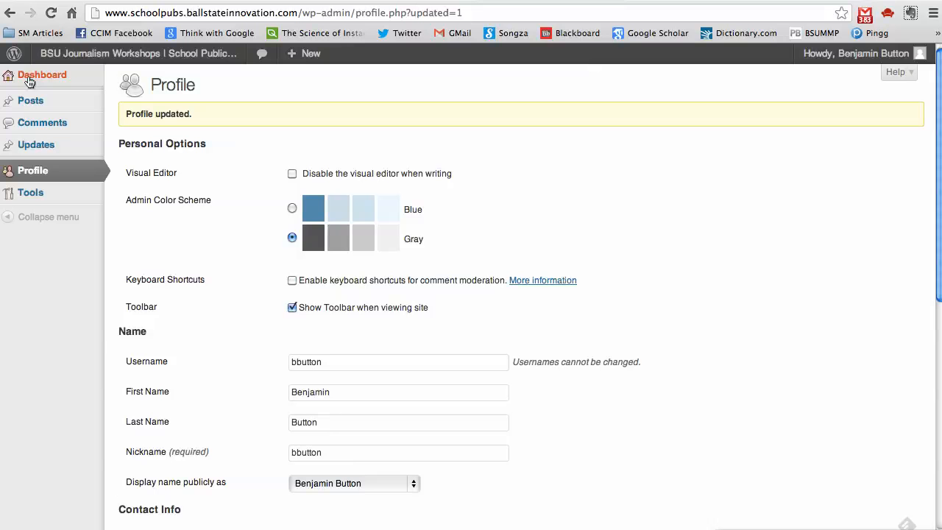
click(161, 107)
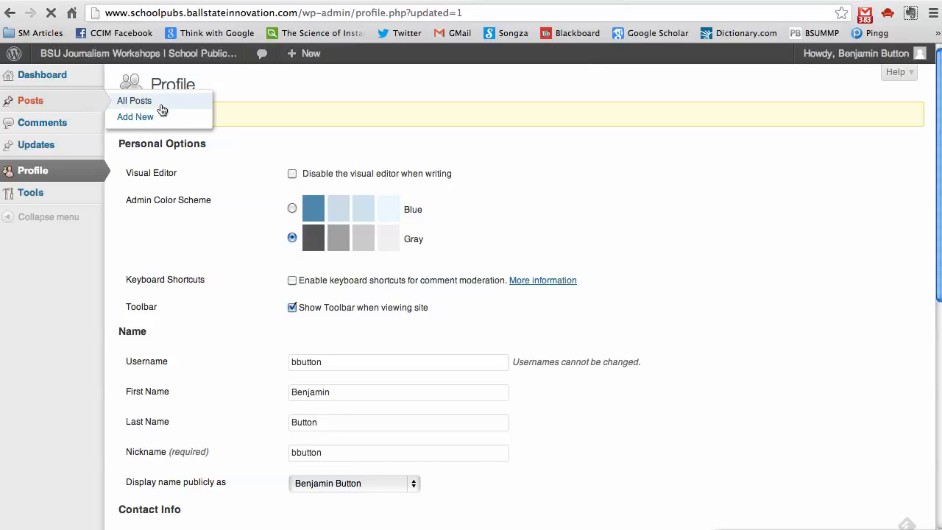
Write a new post titled 'New post by Bbutton' with the body 'Post!'.
click(221, 86)
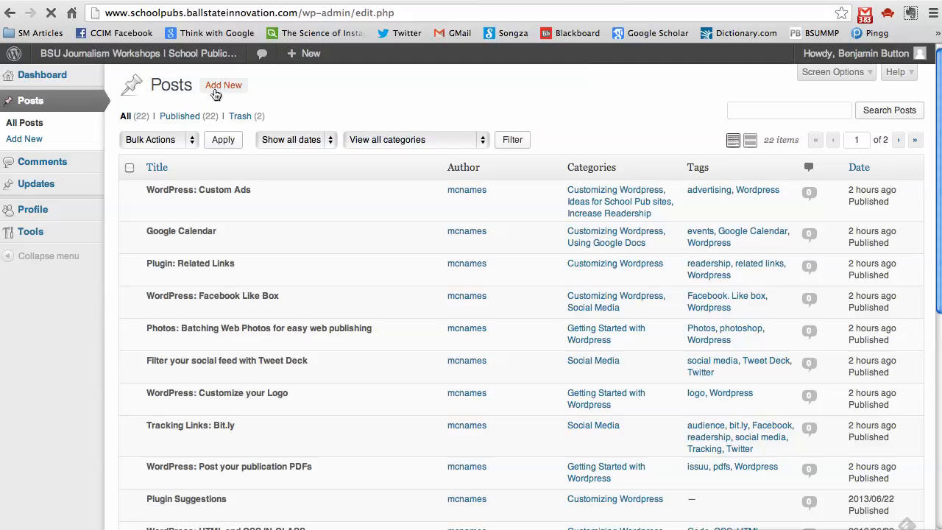
text(New post by Bbutton)
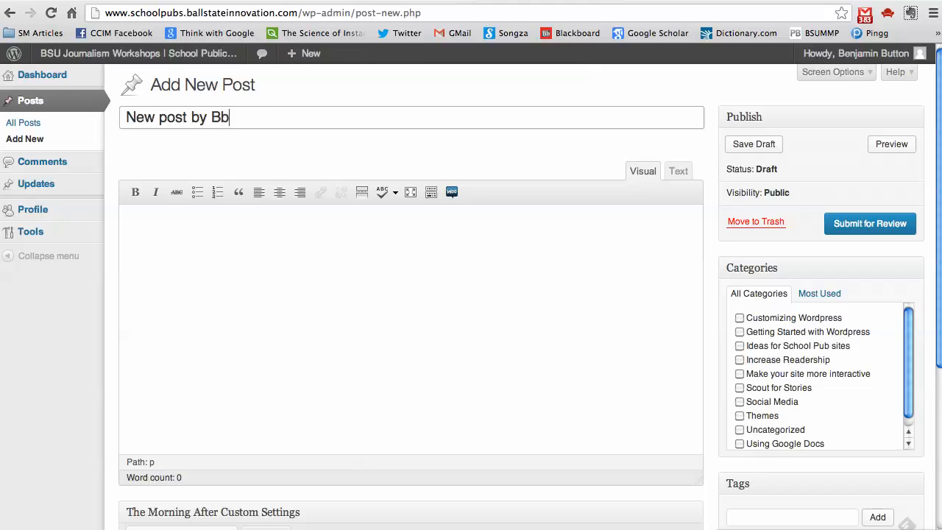
key(Tab)
text(Post!)
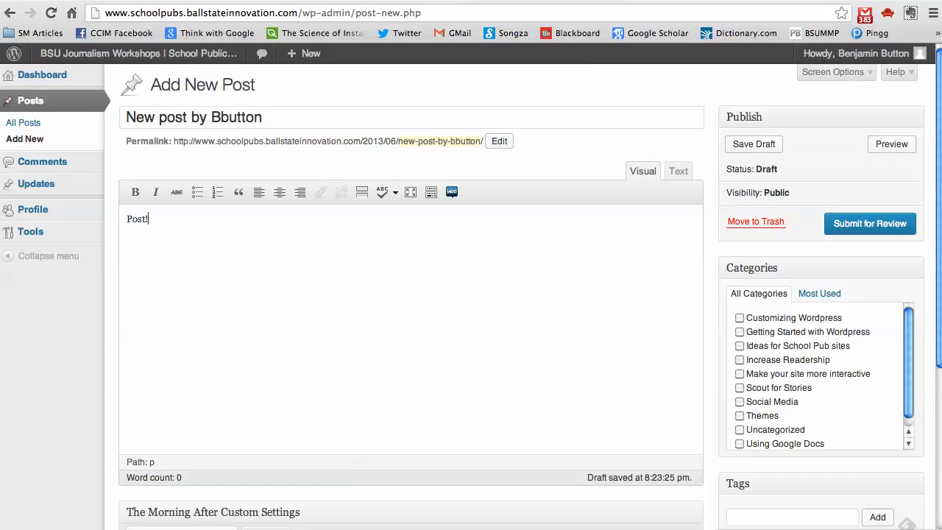
Open and close the featured image picker without choosing an image, then submit the post for review.
scroll(923, 322, down, 5)
scroll(910, 380, down, 2)
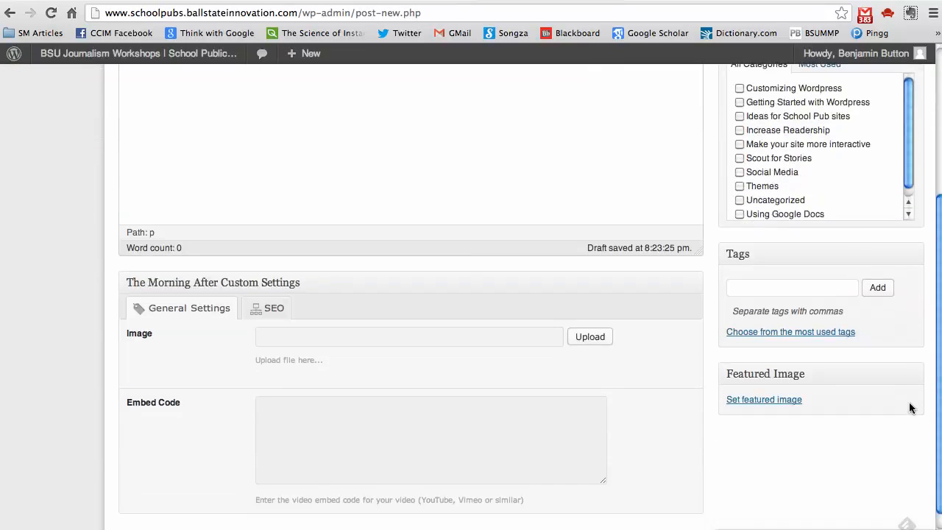
scroll(914, 428, up, 7)
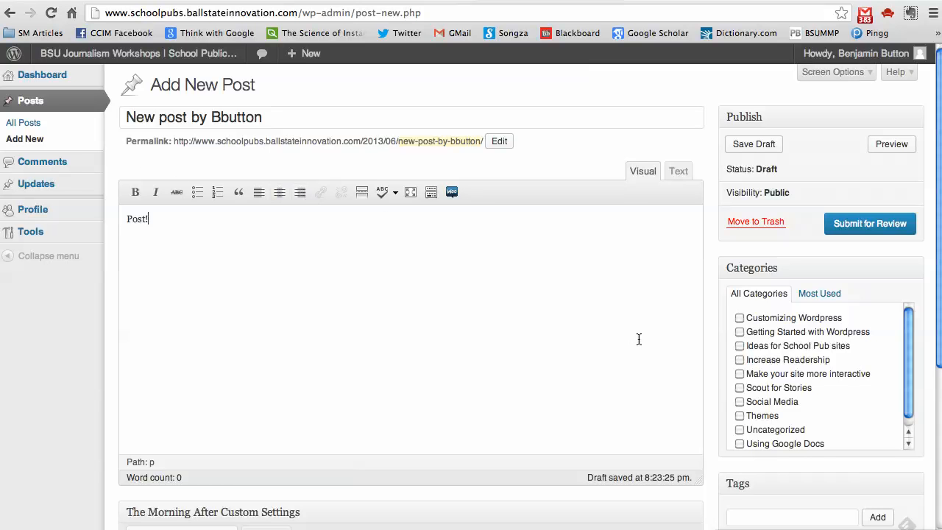
drag(938, 254, 931, 406)
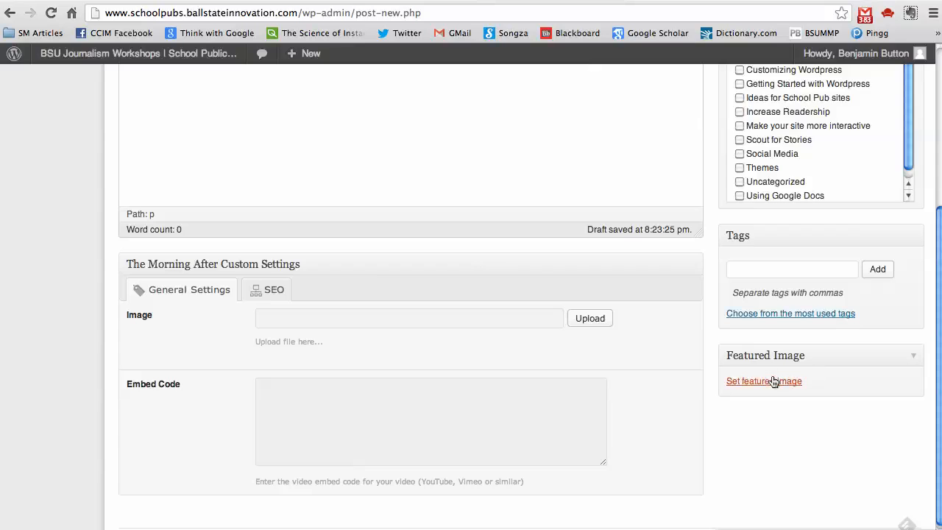
click(773, 381)
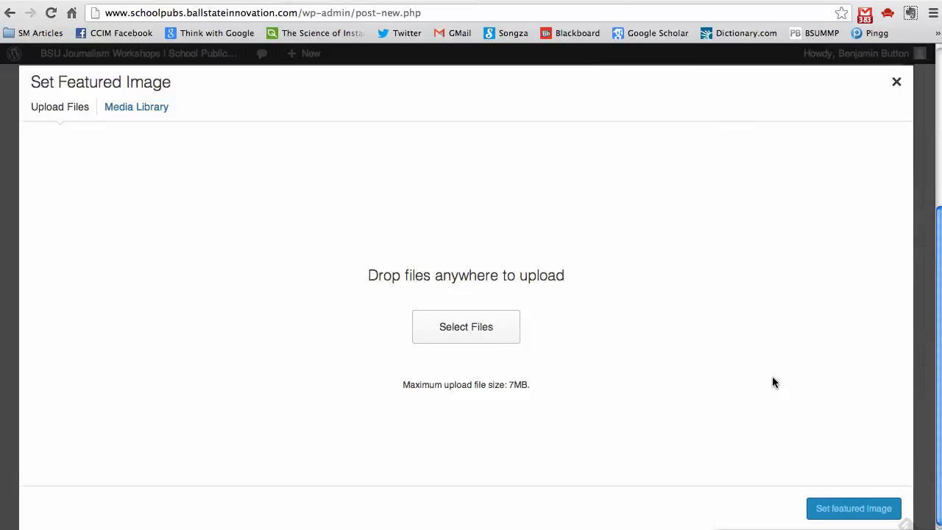
click(896, 82)
scroll(938, 263, up, 1)
scroll(939, 263, up, 3)
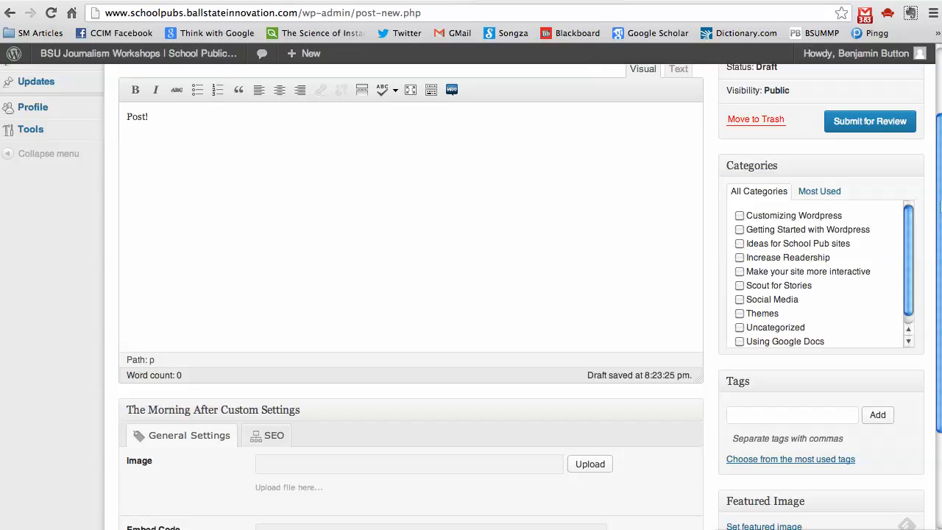
scroll(936, 165, up, 3)
click(882, 232)
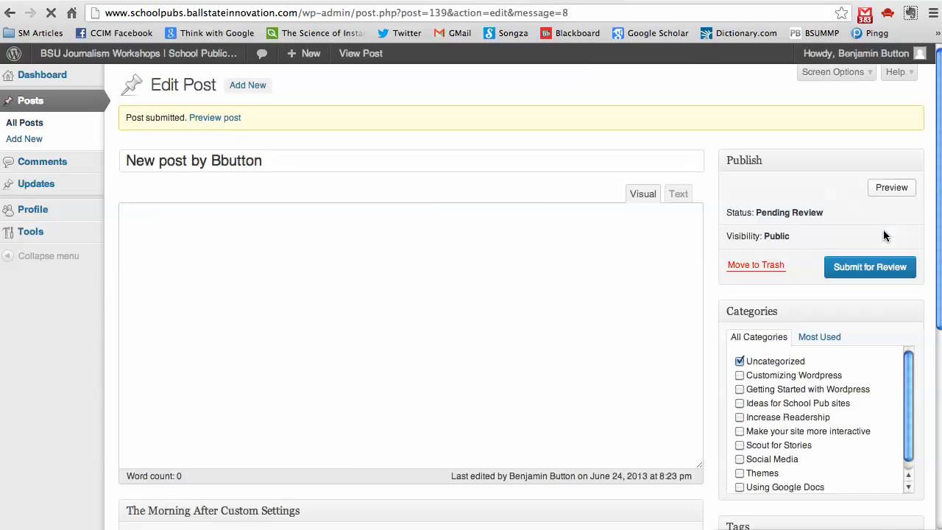
Log out of the contributor account and log in with the administrator's username and password.
click(885, 54)
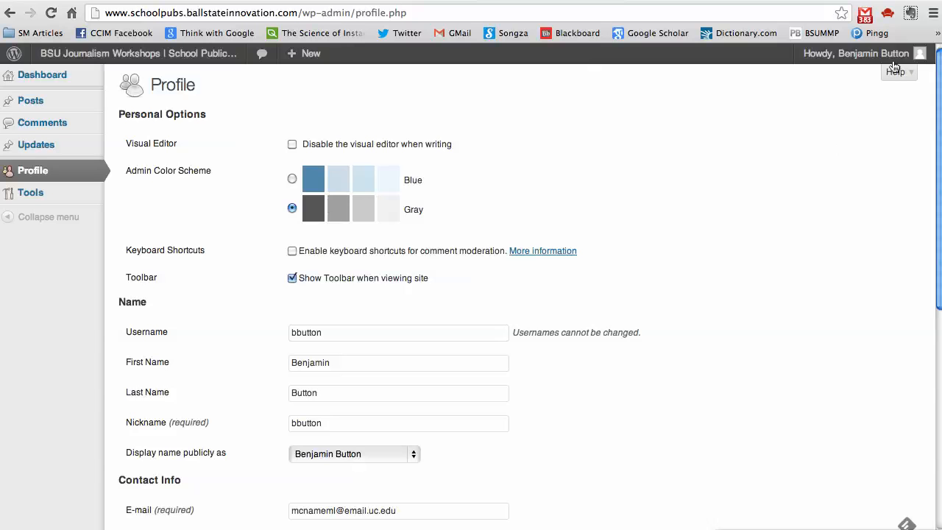
click(840, 139)
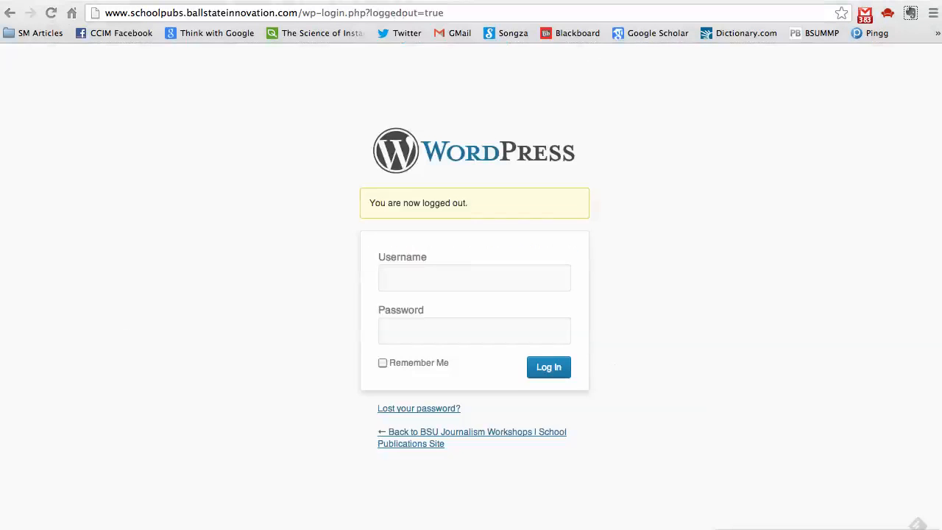
click(560, 291)
text(mcnae)
key(BackSpace)
text(mes)
key(Tab)
text(••••••••••••)
key(Return)
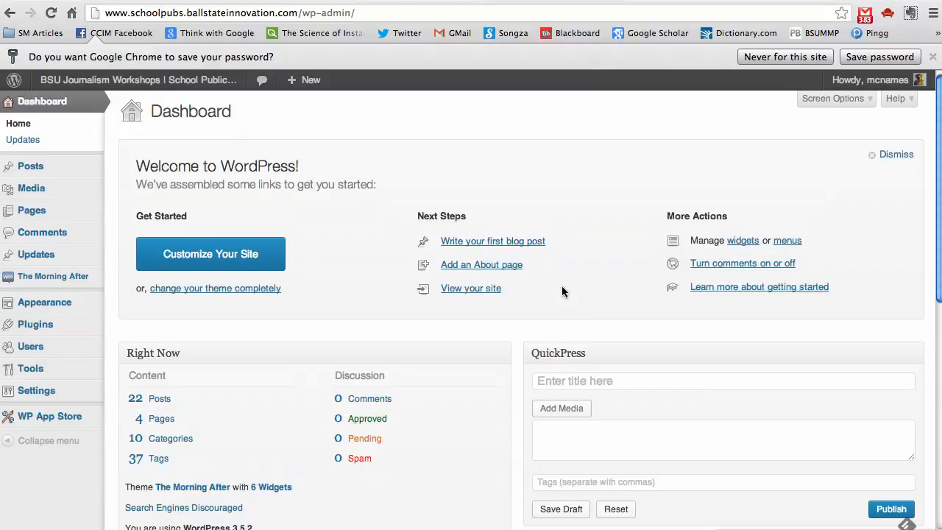
Dismiss the Welcome panel and find the new post marked Pending in the posts list.
drag(933, 162, 931, 222)
click(932, 221)
click(892, 154)
mouse_move(938, 115)
mouse_down()
mouse_move(933, 141)
mouse_move(932, 114)
mouse_up()
click(29, 166)
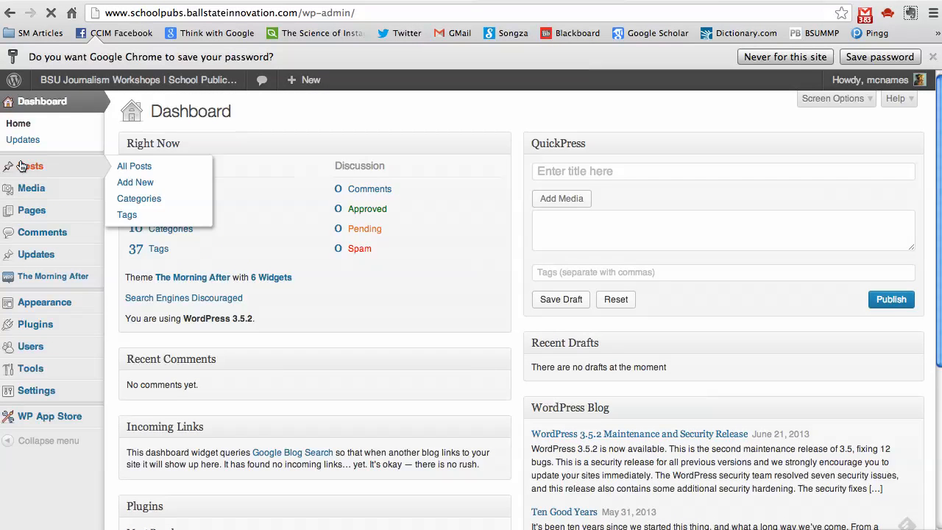
mouse_move(236, 199)
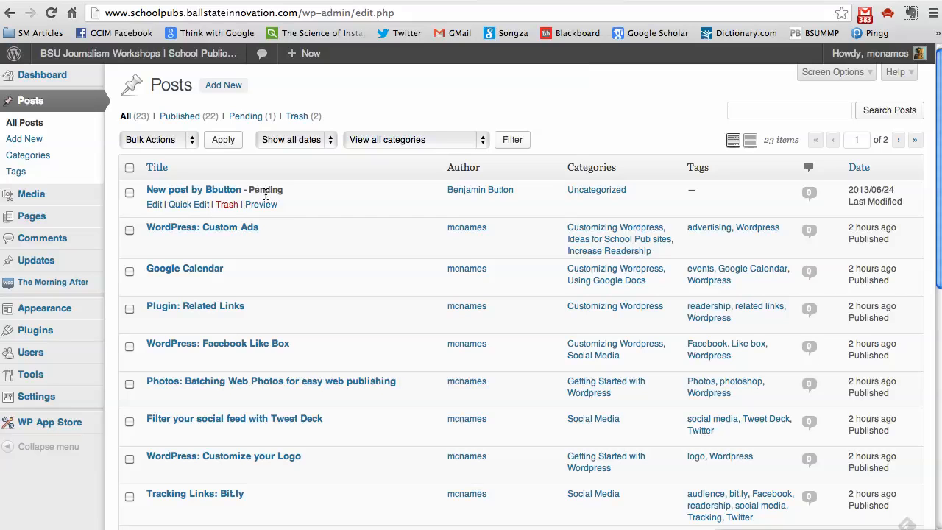
drag(283, 190, 251, 189)
In the pending post, add an editor's note to the author ending 'THIS IS NOT' after Post!
click(166, 193)
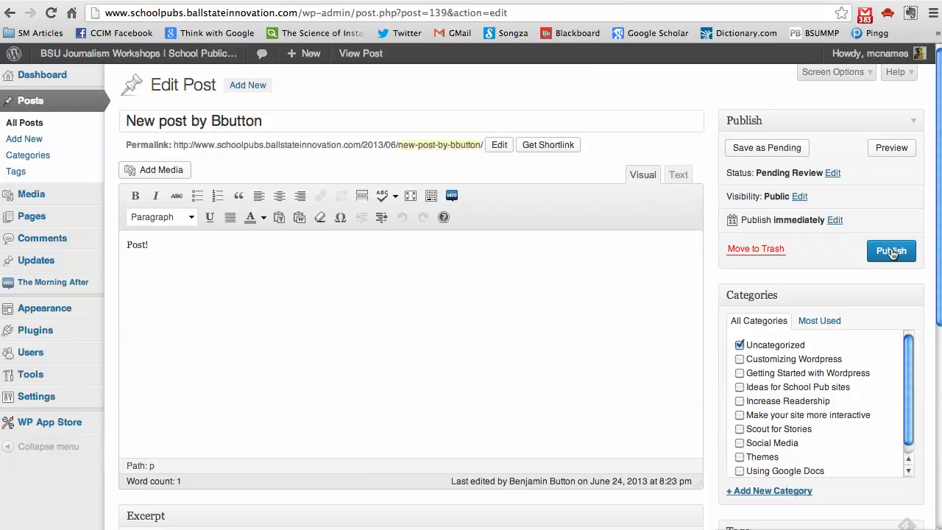
click(602, 279)
text(HEY BEN- THIS IS NOT)
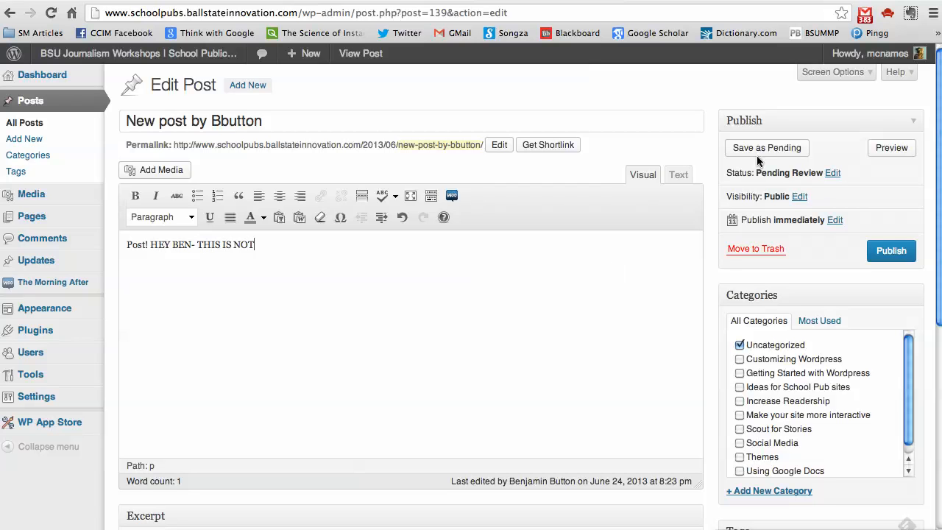
Preview the edited post, then return to its Edit Post screen.
click(890, 157)
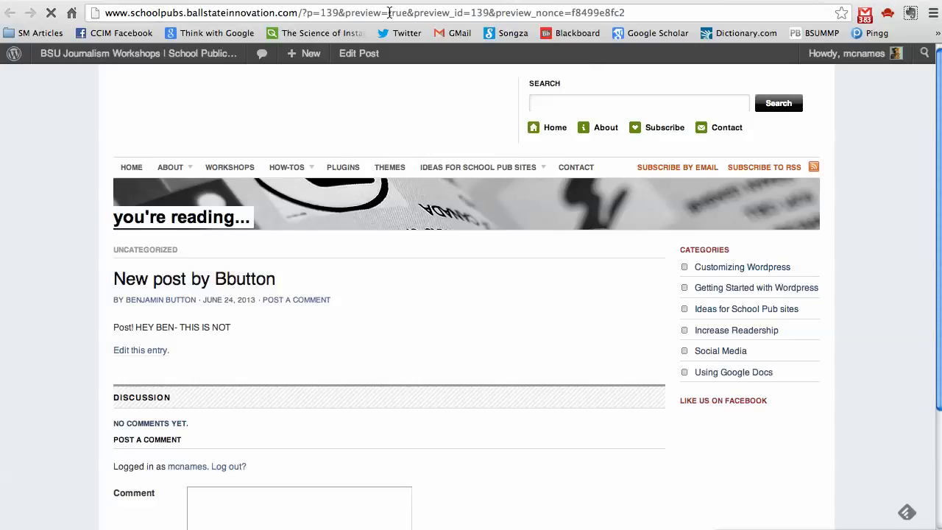
click(389, 13)
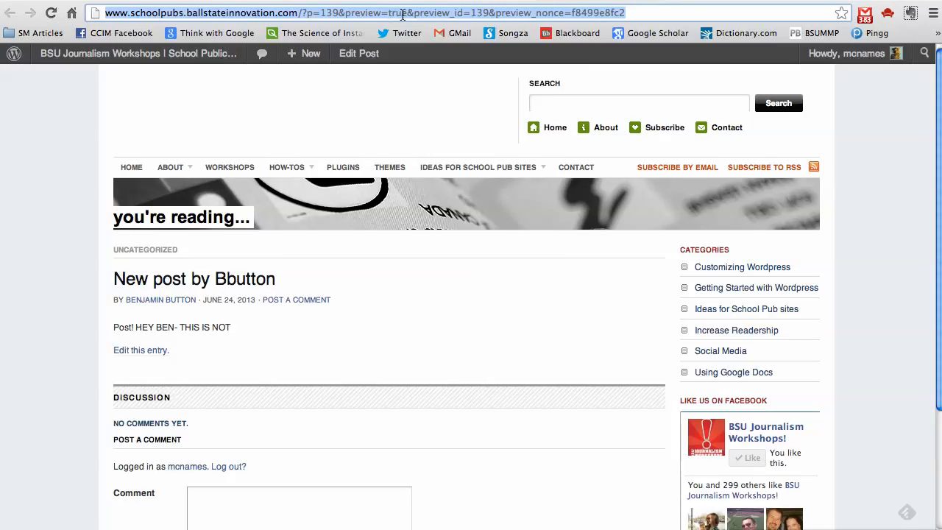
click(465, 1)
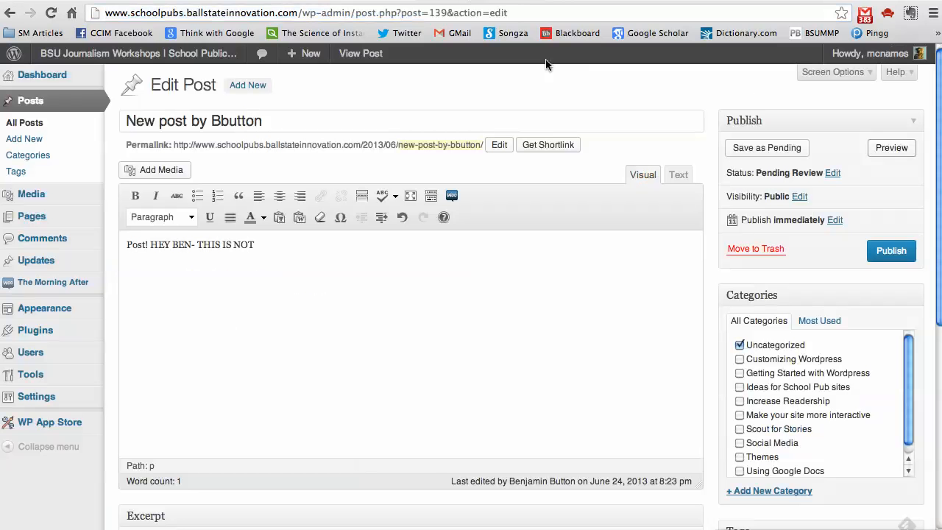